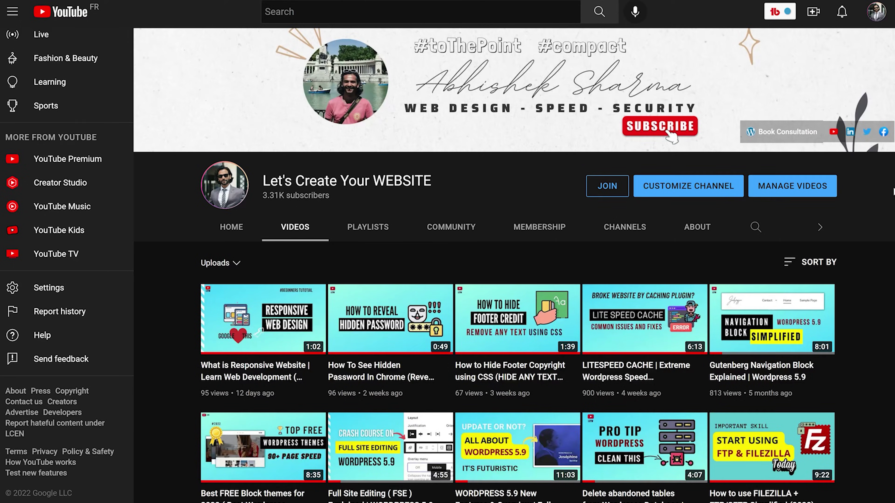
scroll(514, 265, "down", 5)
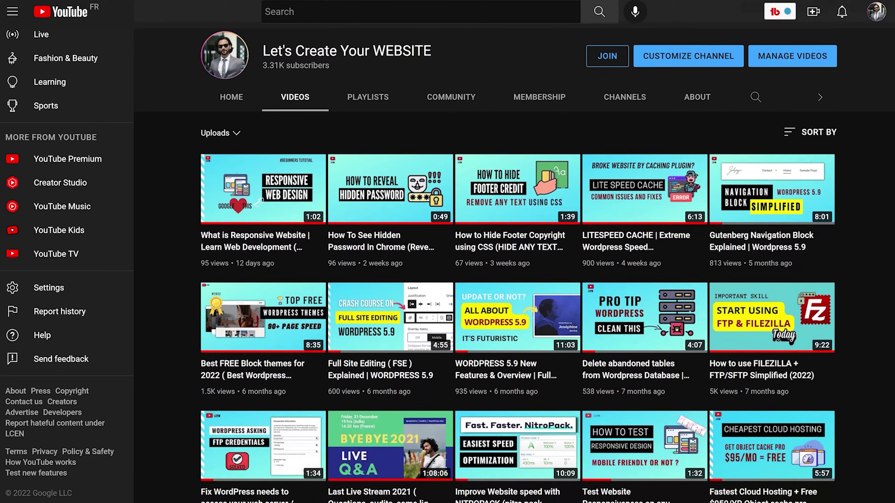
scroll(515, 264, "down", 3)
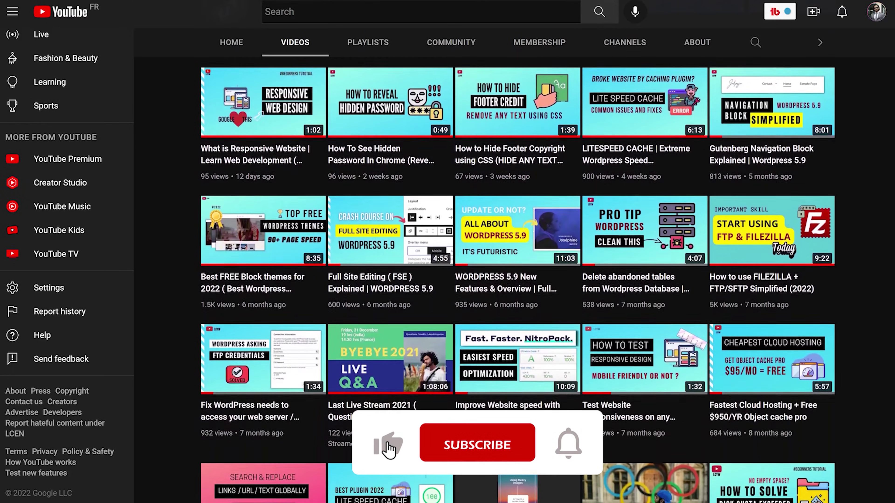
scroll(515, 264, "down", 4)
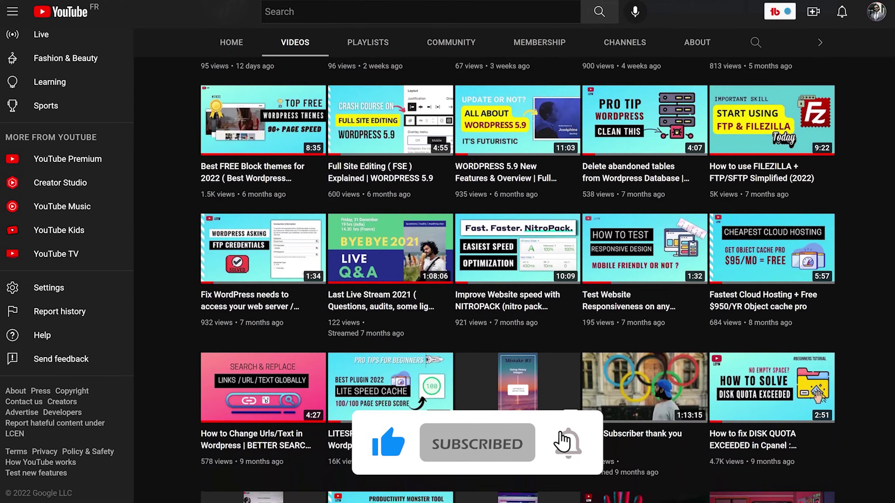
scroll(515, 265, "down", 2)
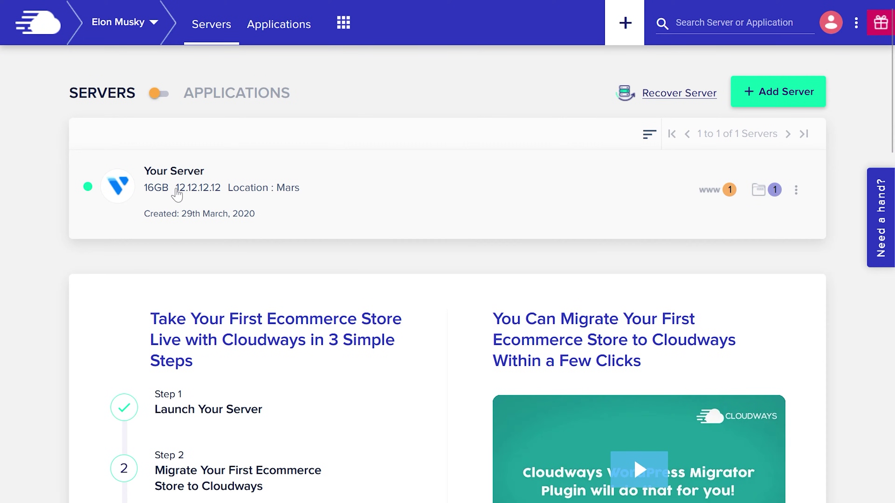
Select the server IP 12.12.12.12 on the Cloudways Servers page to copy it.
left_click_drag(176, 191, 220, 191)
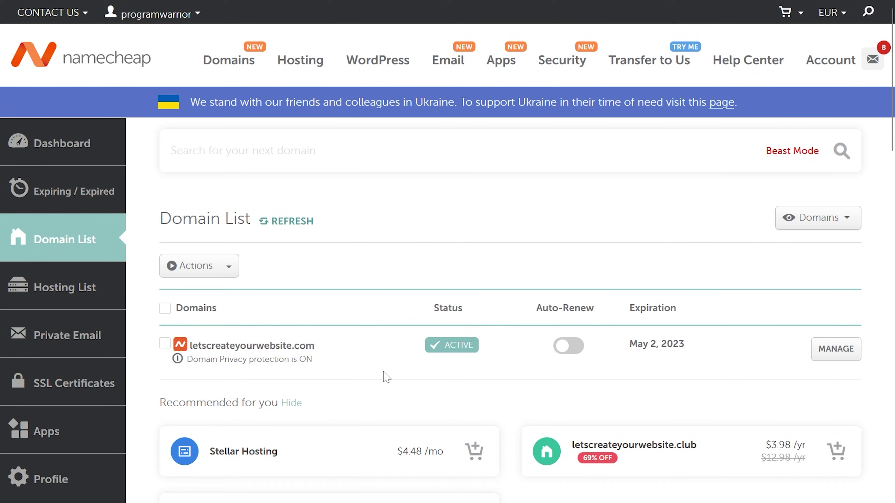
Open the Advanced DNS settings for letscreateyourwebsite.com.
left_click(841, 354)
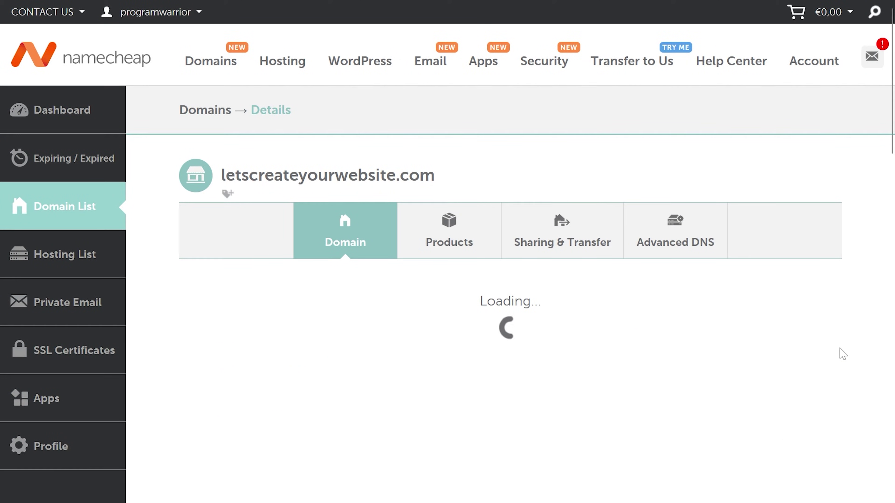
scroll(870, 275, "down", 1)
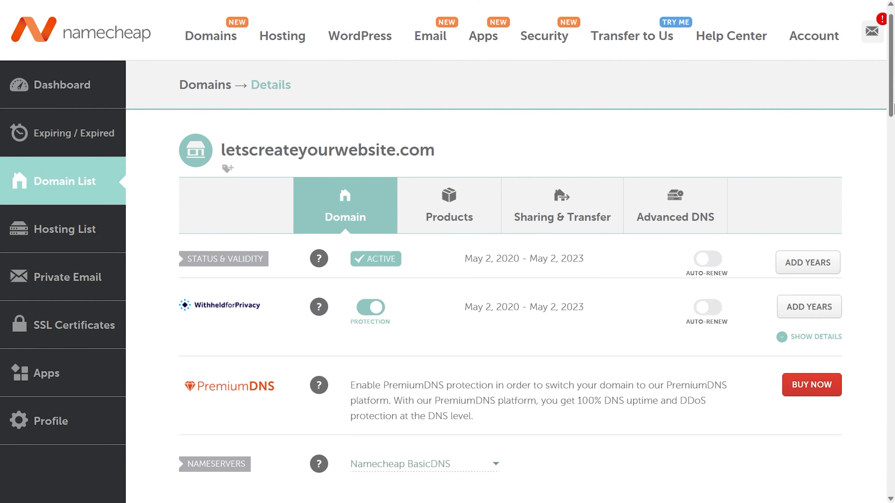
left_click(684, 204)
scroll(322, 292, "down", 4)
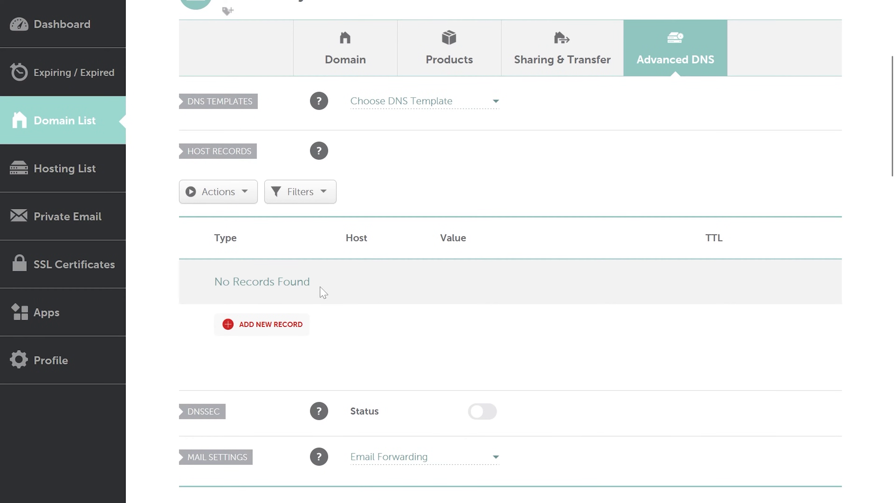
Add and save an A Record with host @ and value 12.12.12.12.
left_click(256, 324)
scroll(257, 324, "down", 3)
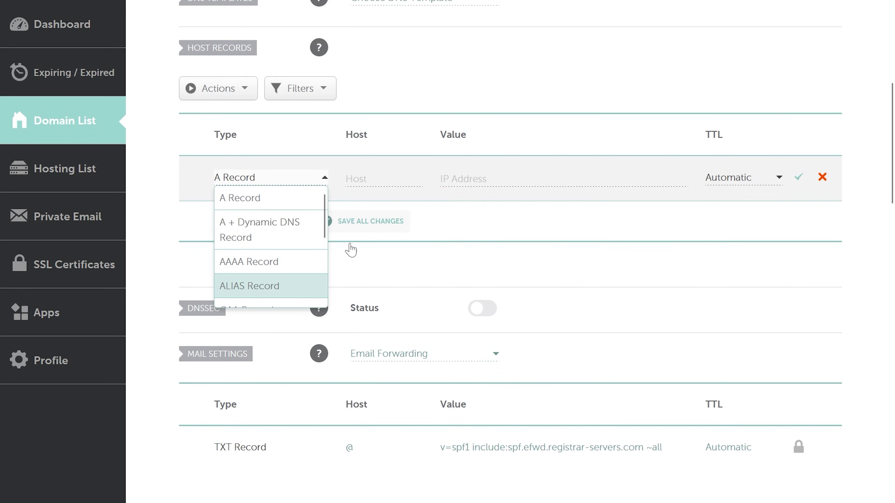
left_click(247, 199)
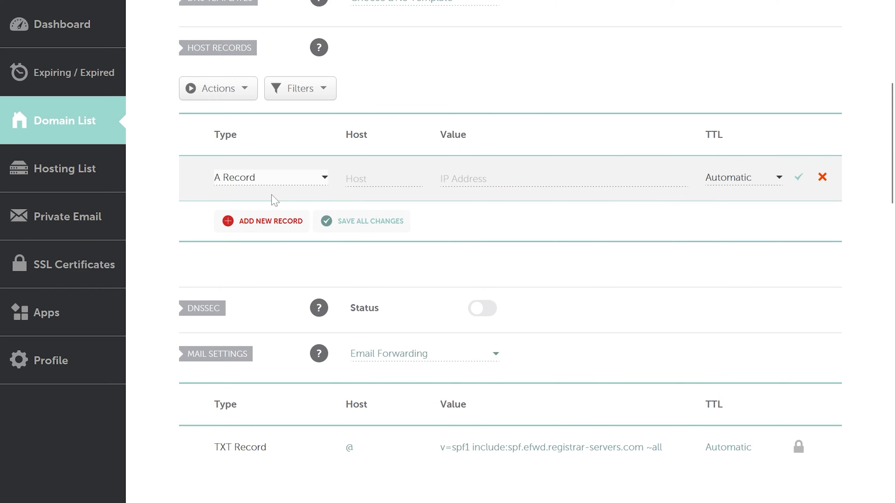
left_click(383, 178)
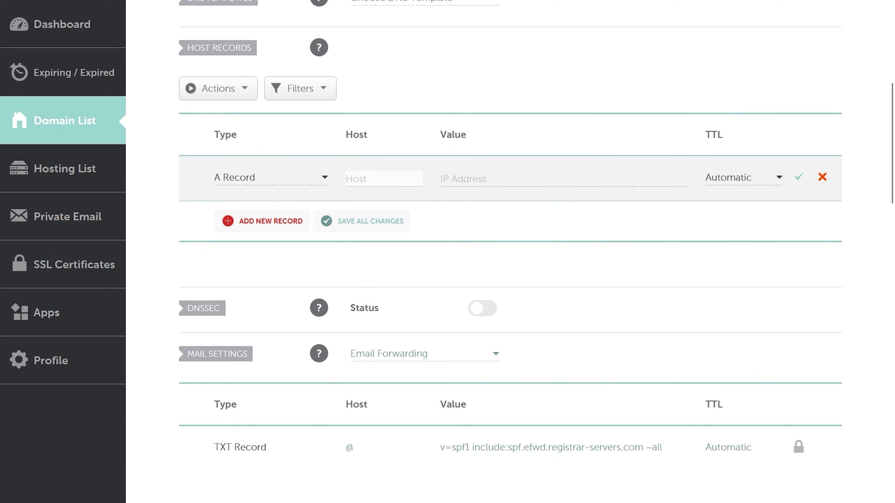
type("@")
key("Tab")
type("12.12.12.12")
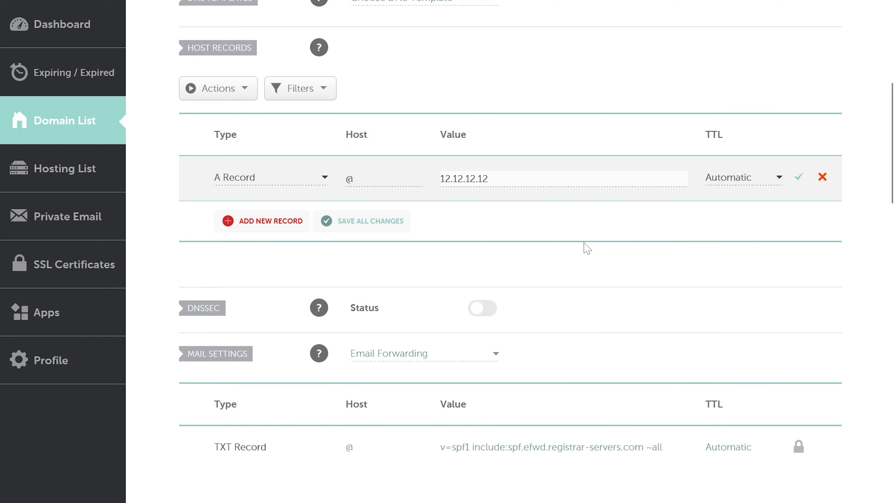
left_click(797, 181)
left_click(798, 180)
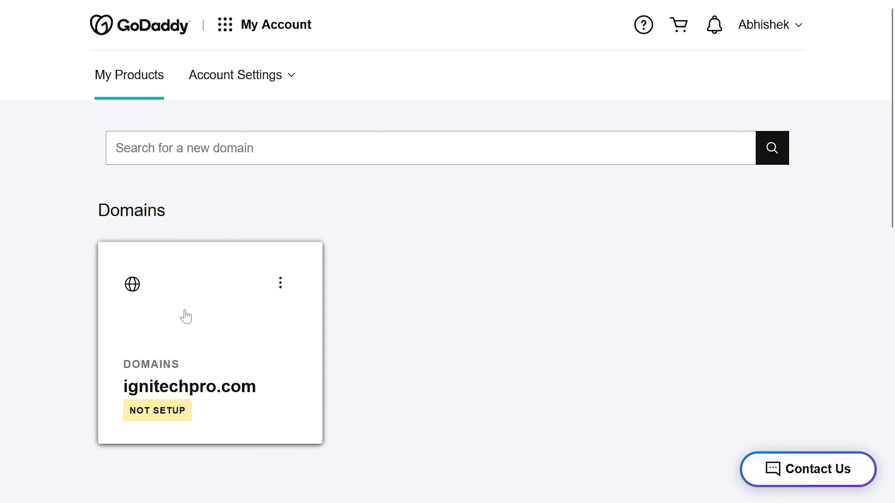
In ignitechpro.com's DNS management, replace the @ A record value Parked with 12.12.12.12.
left_click(282, 288)
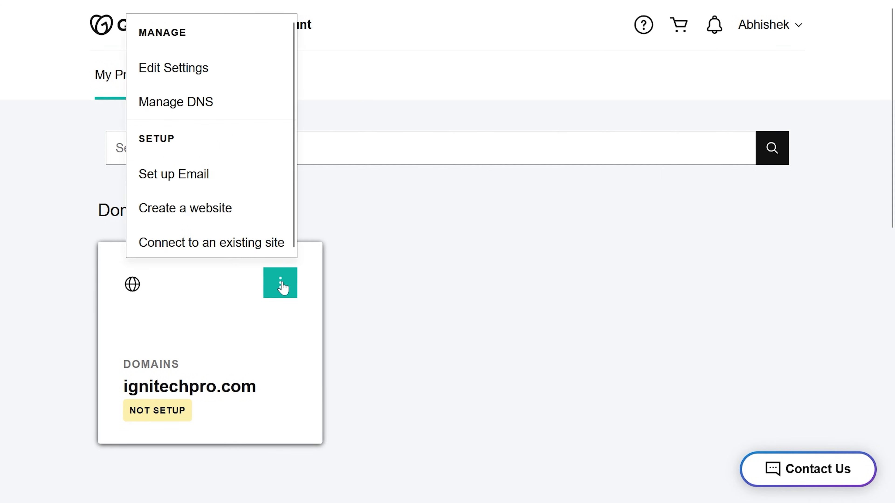
left_click(209, 112)
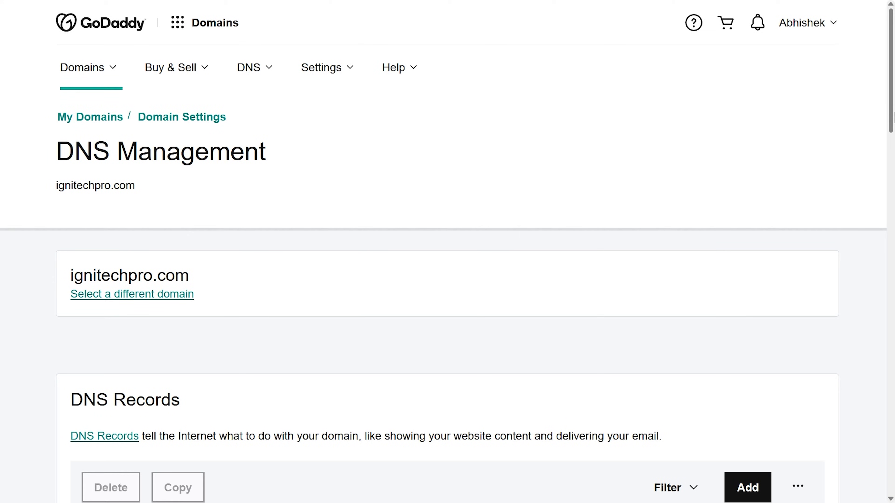
left_click_drag(891, 118, 892, 203)
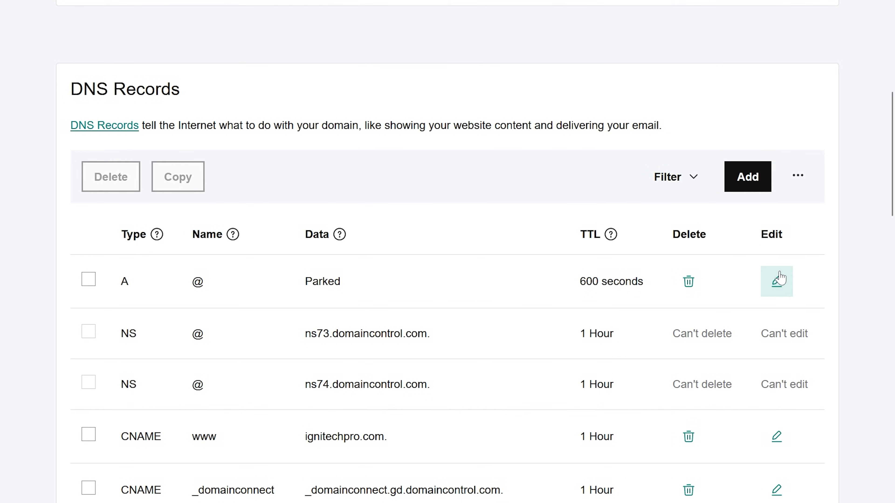
left_click(777, 282)
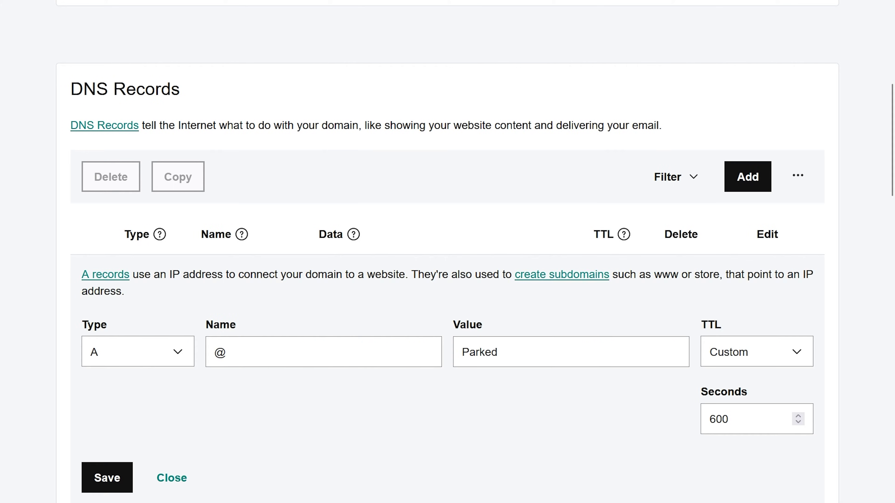
key("Tab")
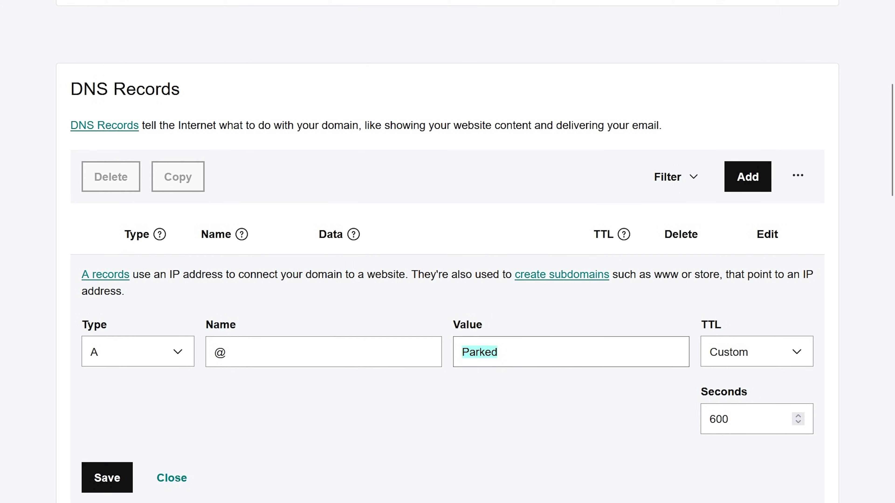
type("12.12.12.12")
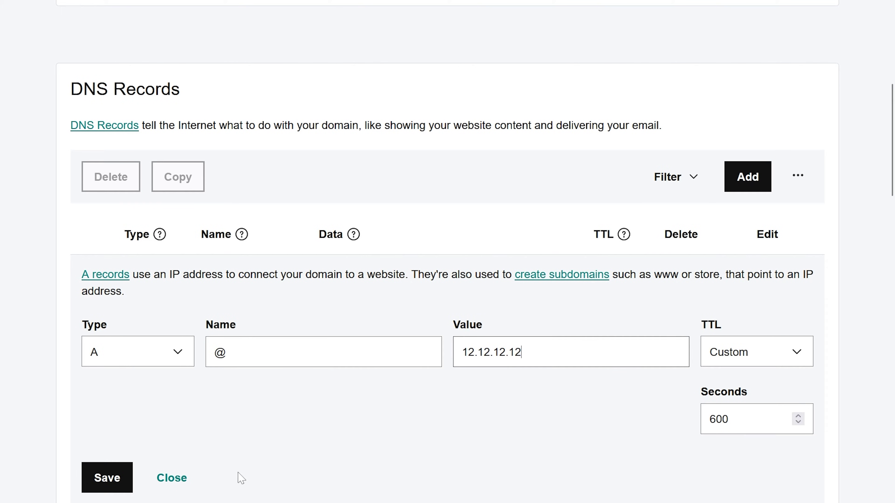
left_click(93, 482)
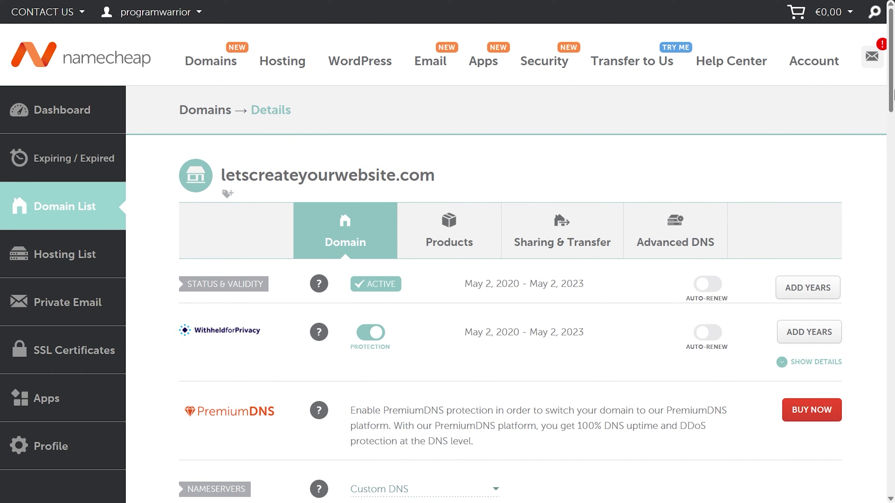
left_click_drag(893, 95, 893, 109)
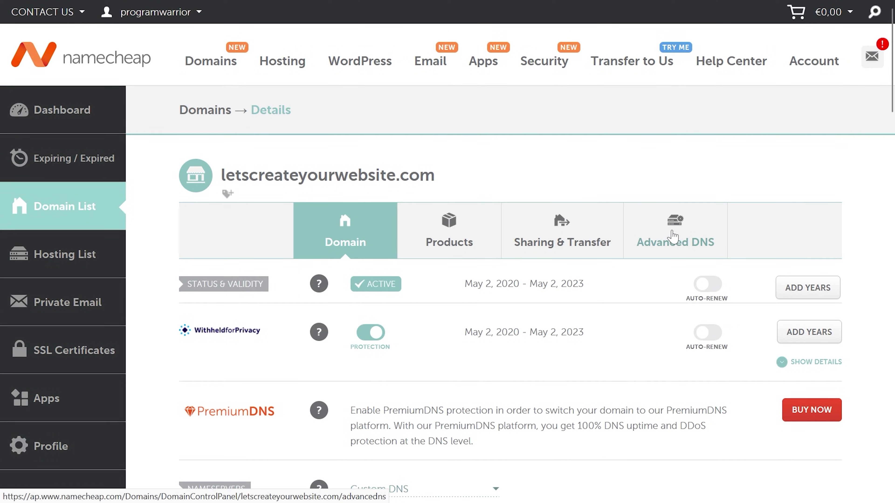
left_click(674, 236)
mouse_move(894, 109)
left_mouse_down()
mouse_move(893, 183)
mouse_move(894, 125)
left_mouse_up()
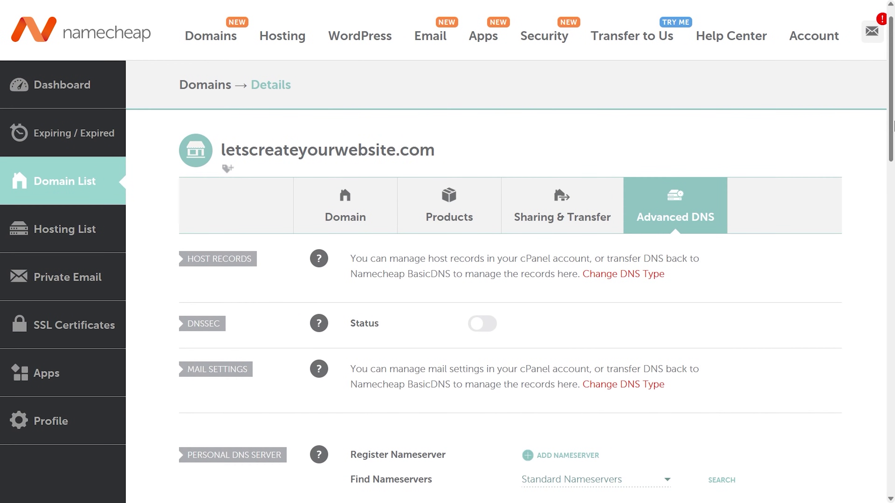
left_click(337, 215)
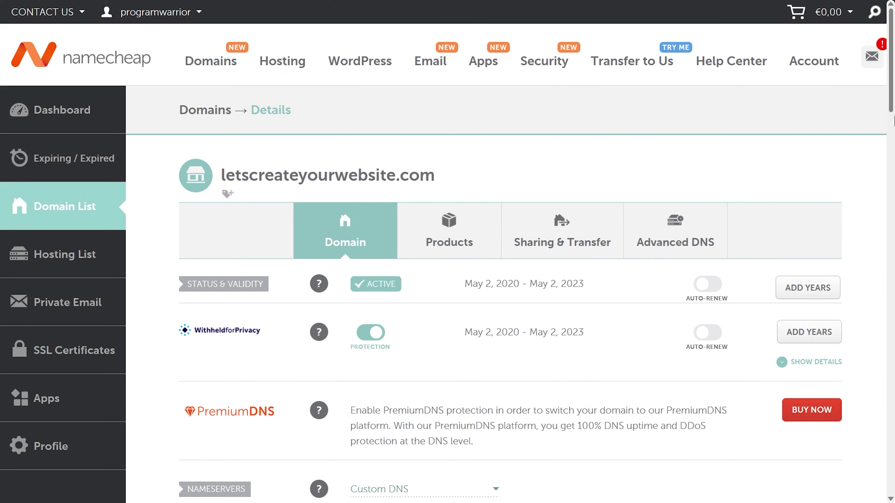
Set letscreateyourwebsite.com's nameservers to Namecheap BasicDNS and view its Advanced DNS host records.
scroll(249, 302, "down", 6)
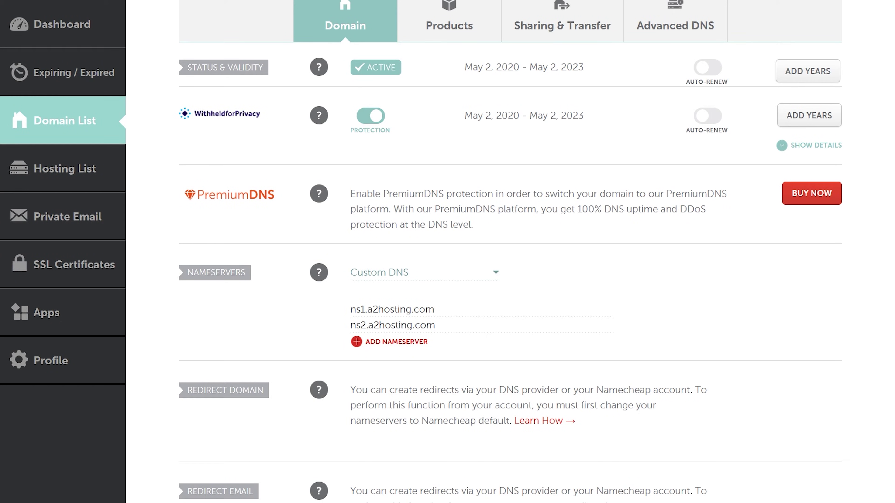
left_click(489, 278)
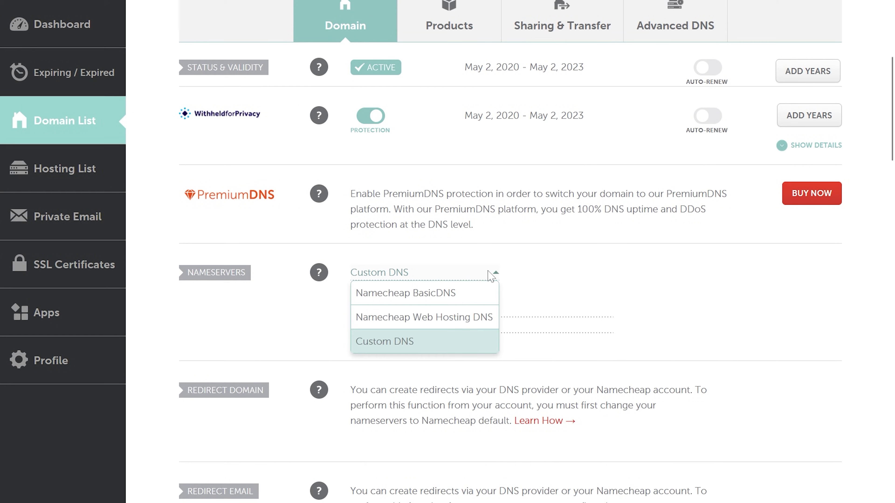
left_click(428, 301)
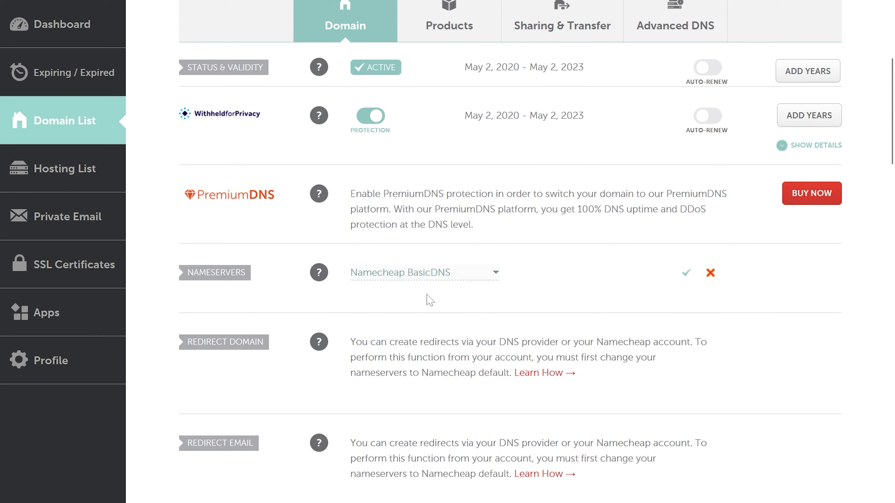
left_click(686, 273)
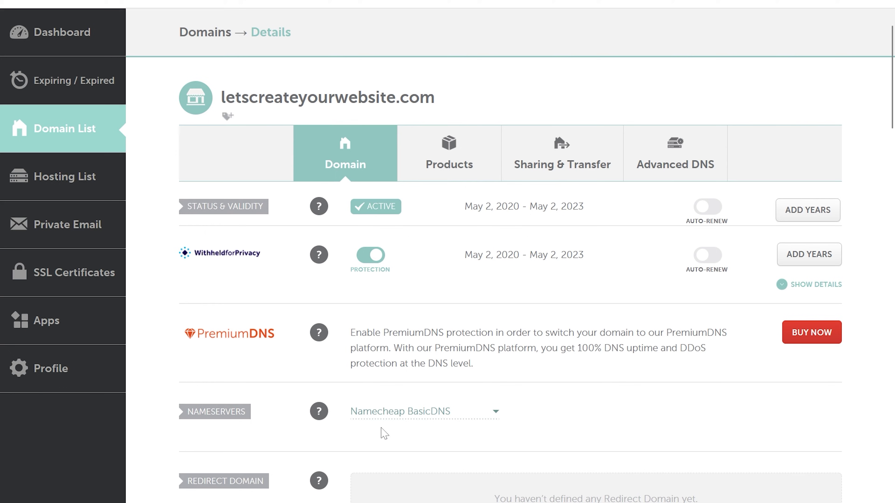
left_click(672, 152)
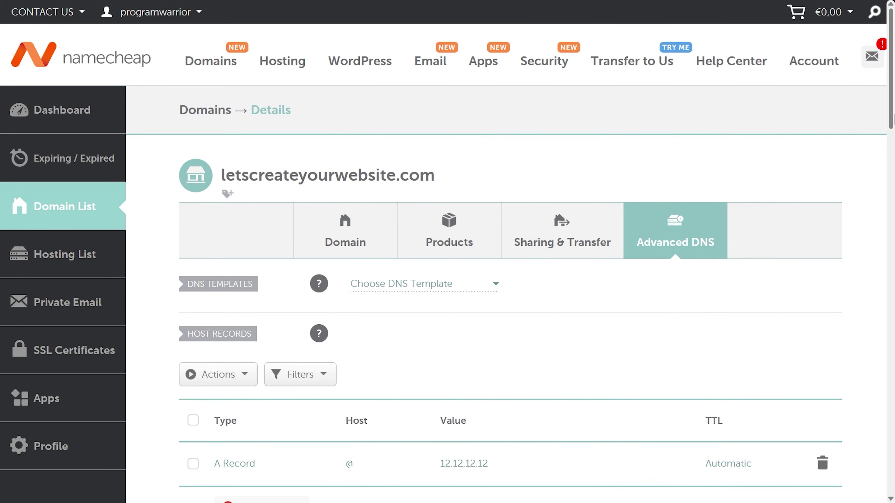
left_click_drag(893, 120, 893, 156)
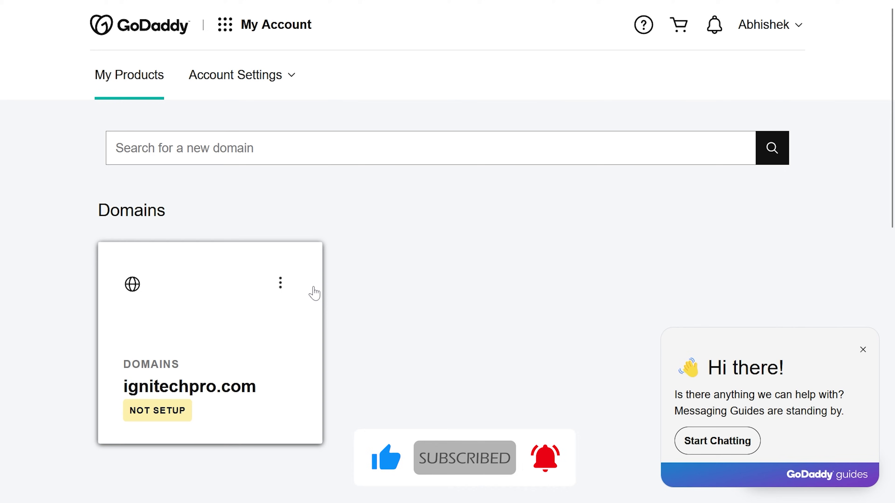
Go to DNS management for ignitechpro.com.
left_click(280, 283)
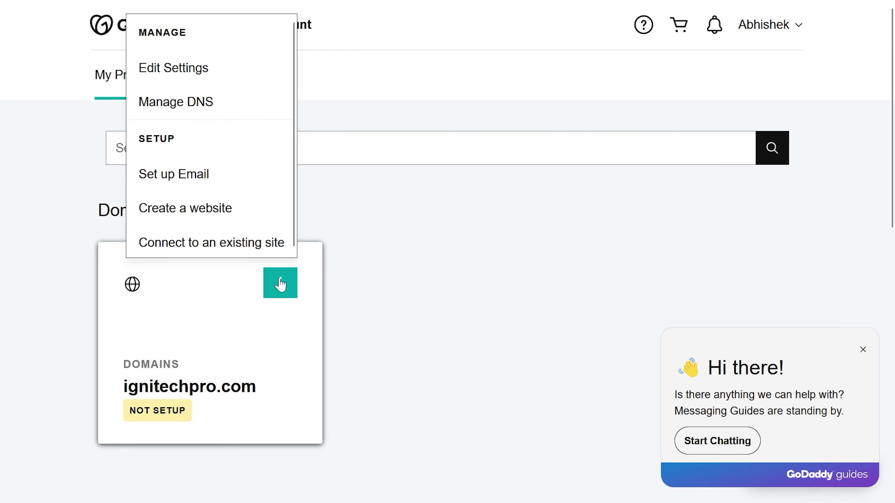
left_click(197, 103)
scroll(894, 187, "down", 4)
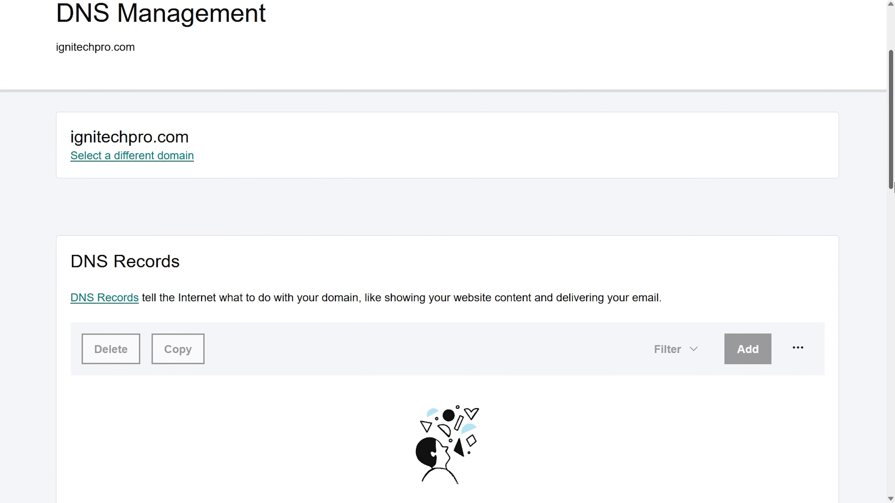
left_click_drag(894, 187, 894, 326)
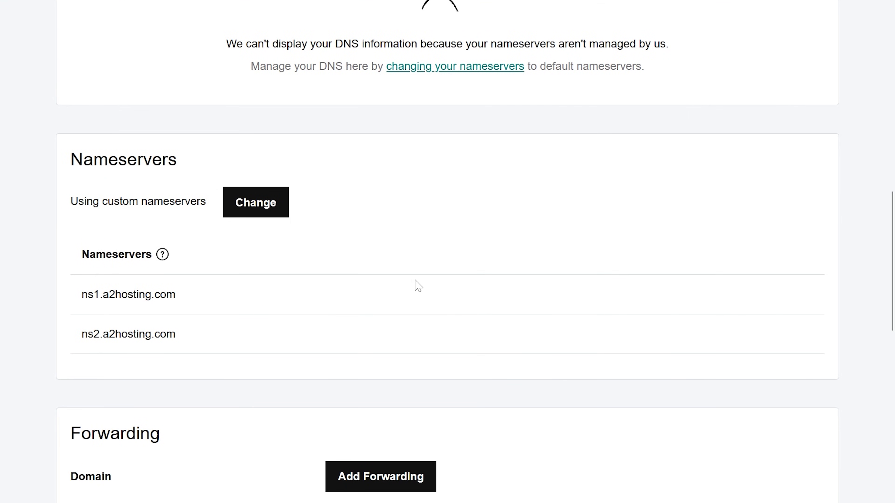
Change the nameservers to GoDaddy defaults with consent, then reload to show the DNS records.
left_click(248, 208)
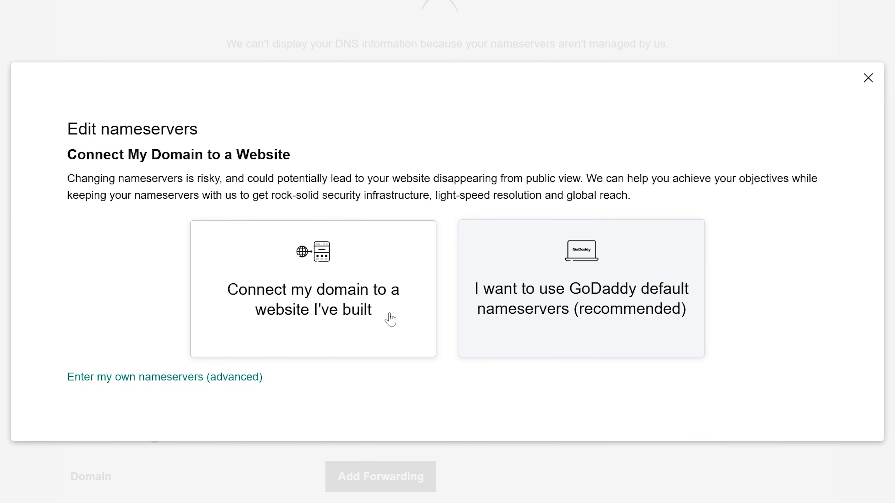
left_click(586, 305)
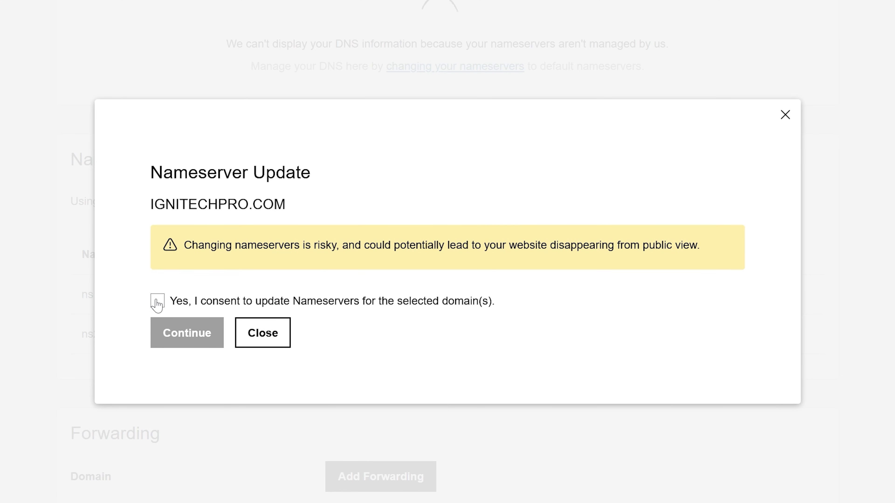
left_click(158, 303)
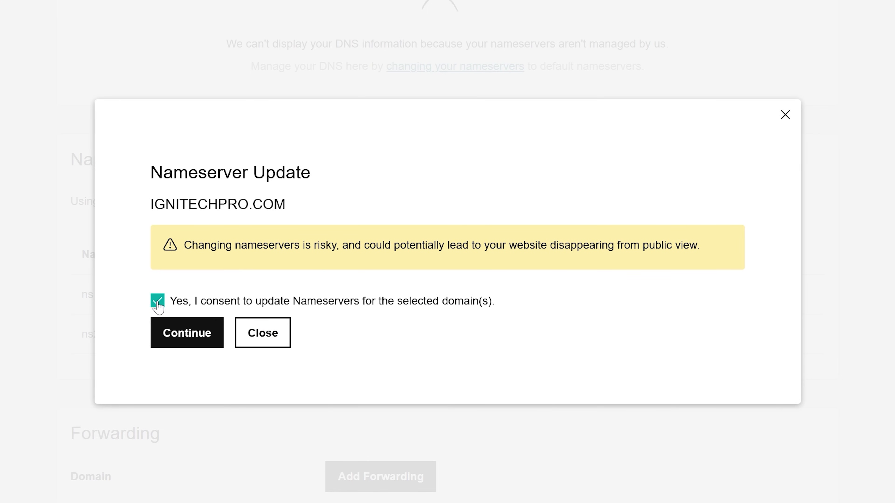
left_click(187, 333)
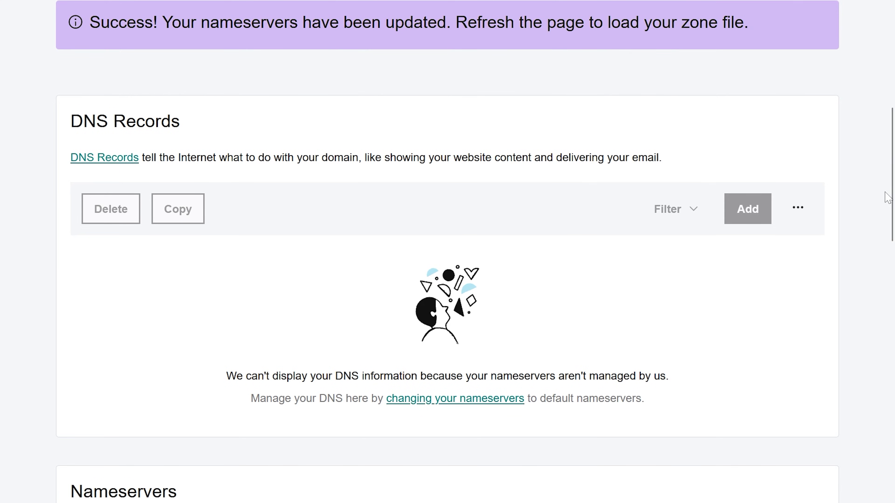
left_click_drag(892, 193, 892, 106)
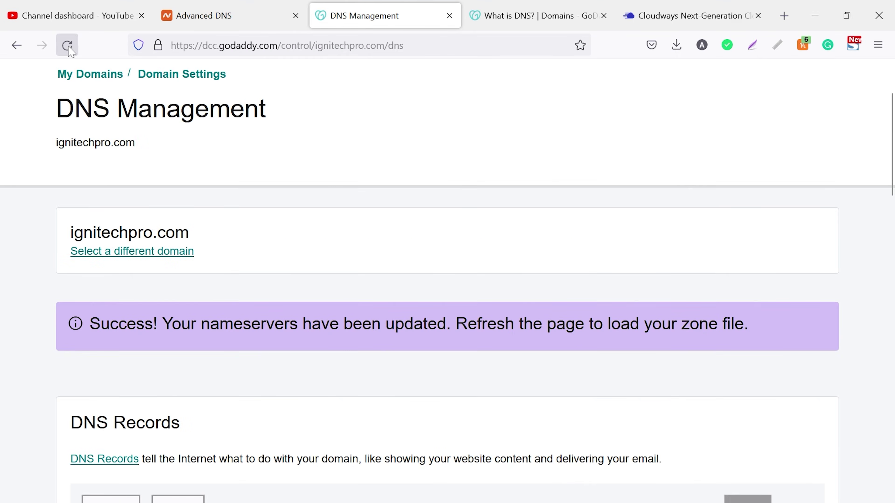
key("F5")
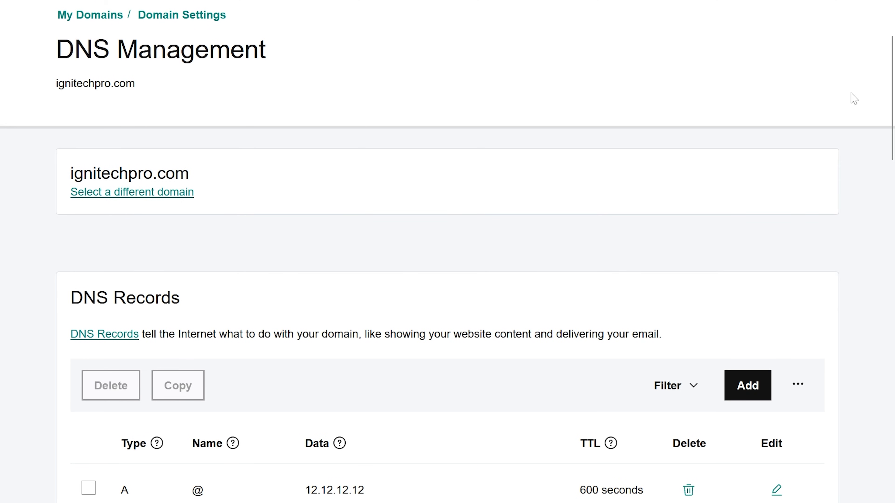
scroll(892, 117, "down", 5)
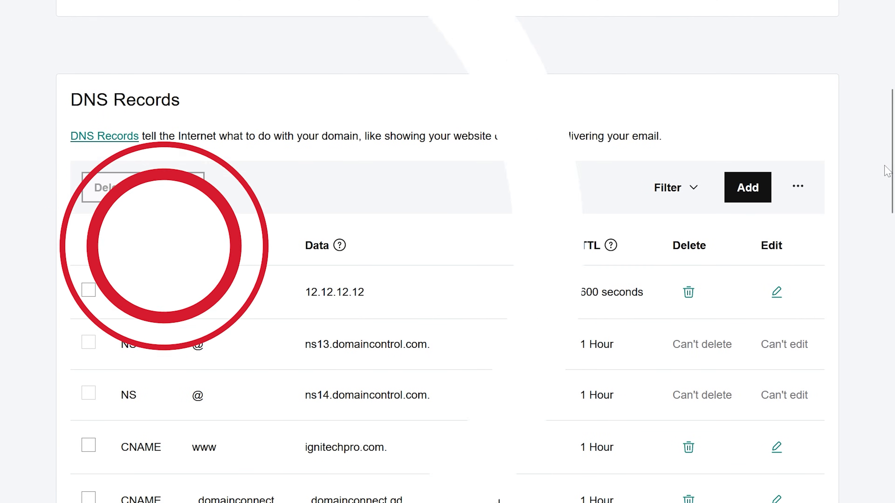